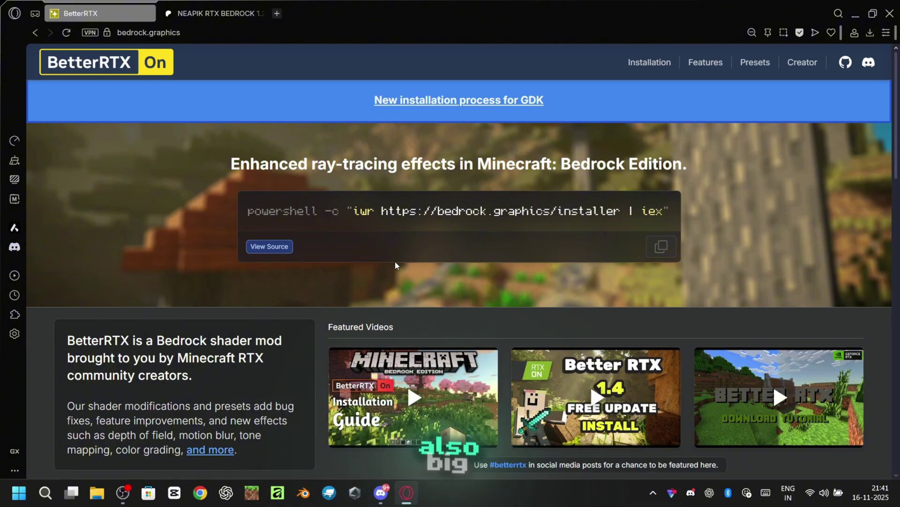
# - Examine the BetterRTX requirements section and show the recommended system requirements
pyautogui.scroll(-2, 389, 265)
pyautogui.scroll(-1, 378, 271)
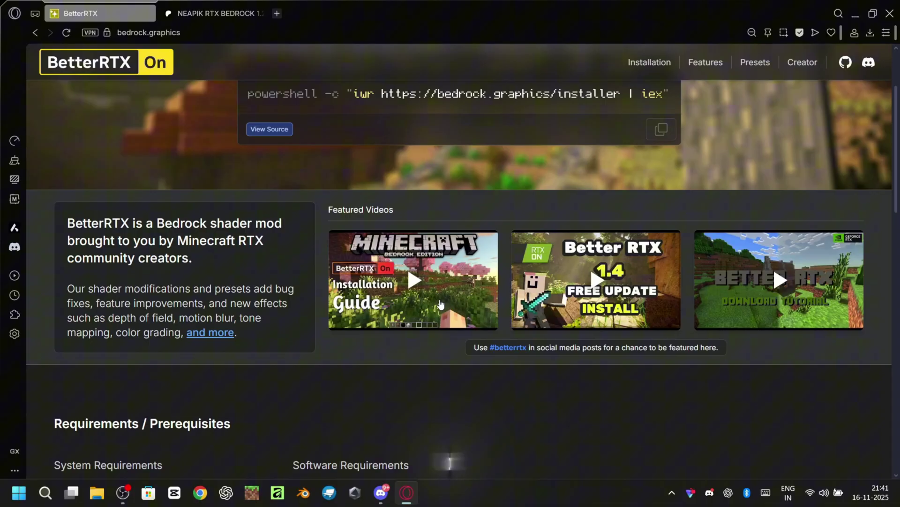
pyautogui.scroll(-6, 418, 310)
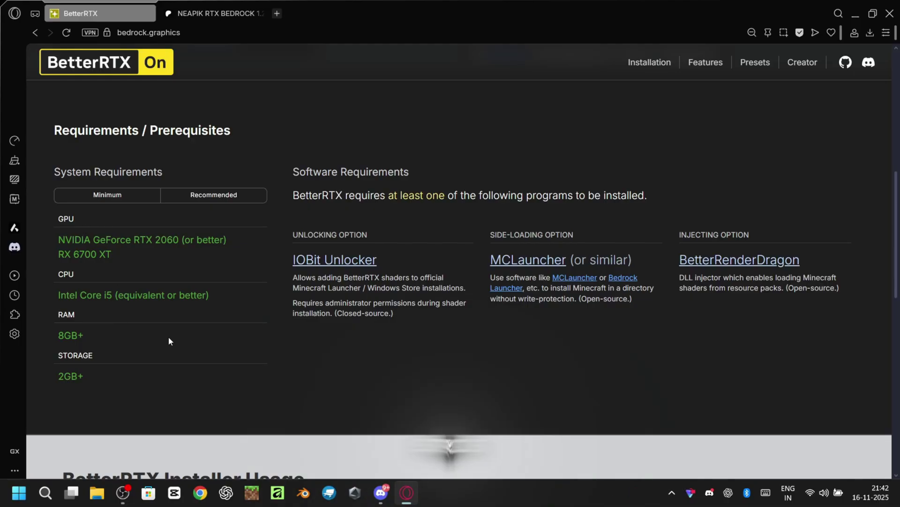
pyautogui.click(199, 199)
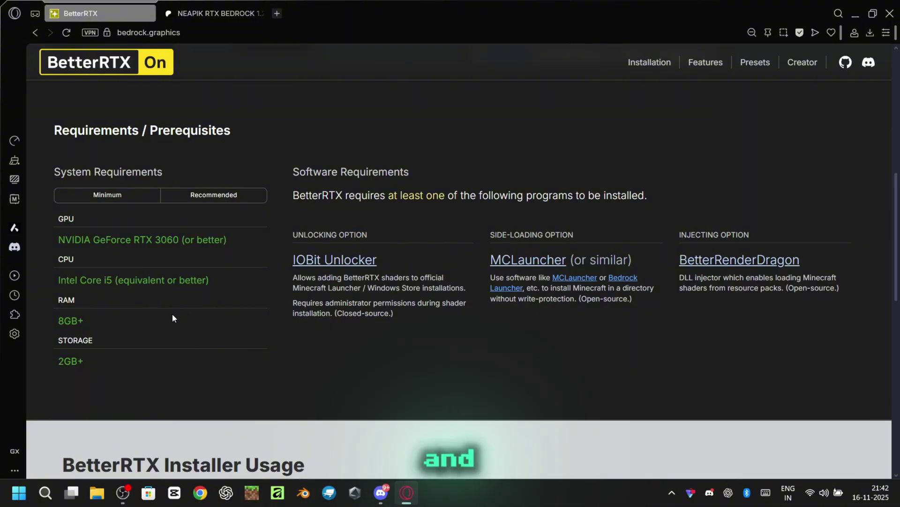
# - Open the new GDK installation guide on the BetterRTX site and read its steps, including the required game directory
pyautogui.scroll(10, 398, 129)
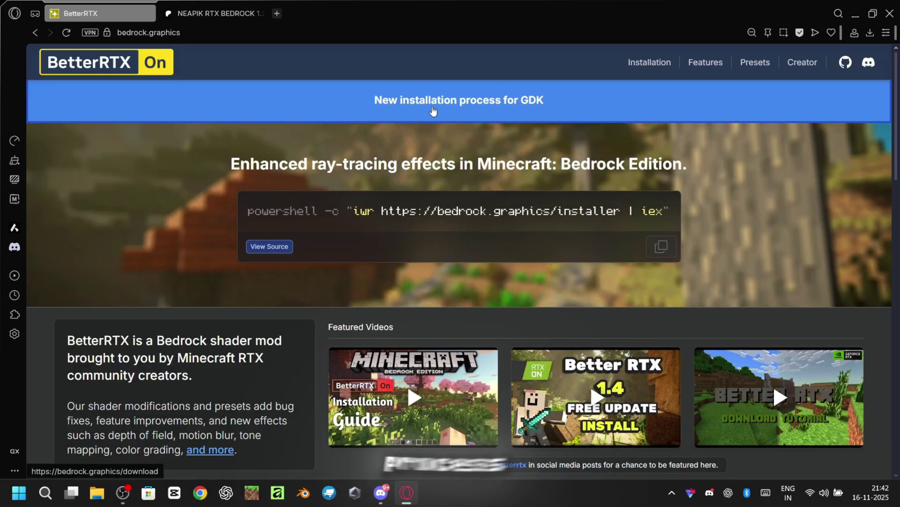
pyautogui.click(453, 103)
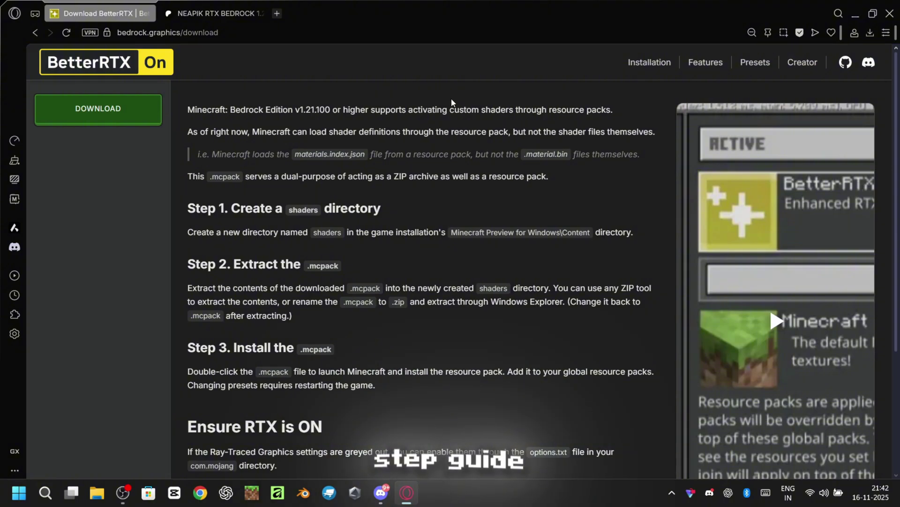
pyautogui.scroll(-3, 771, 212)
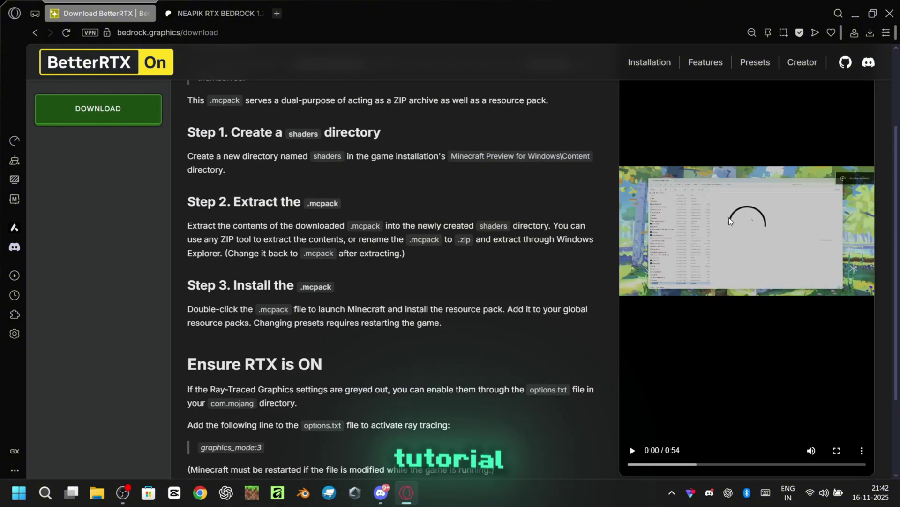
pyautogui.scroll(3, 714, 277)
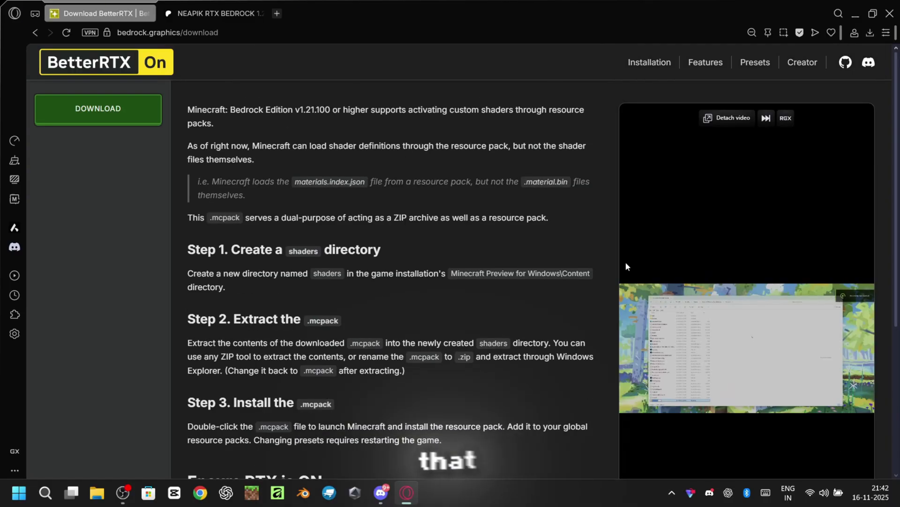
pyautogui.moveTo(450, 273); pyautogui.dragTo(539, 273)
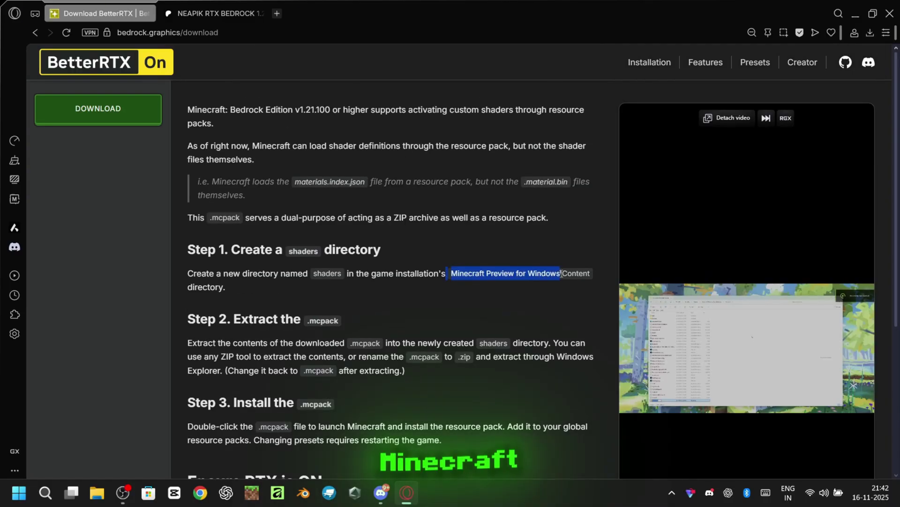
pyautogui.click(532, 274)
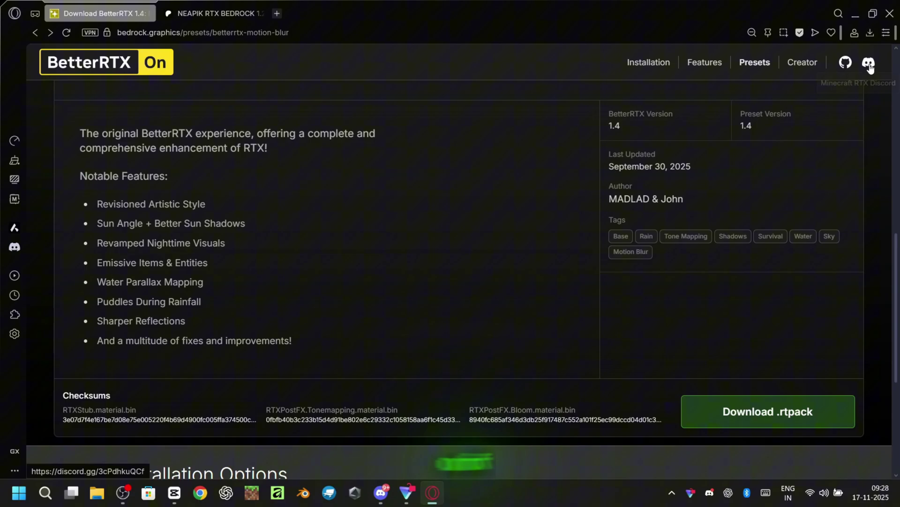
# - Open the betterrtx-support channel on the Minecraft RTX Discord server and look through its help posts
pyautogui.click(869, 64)
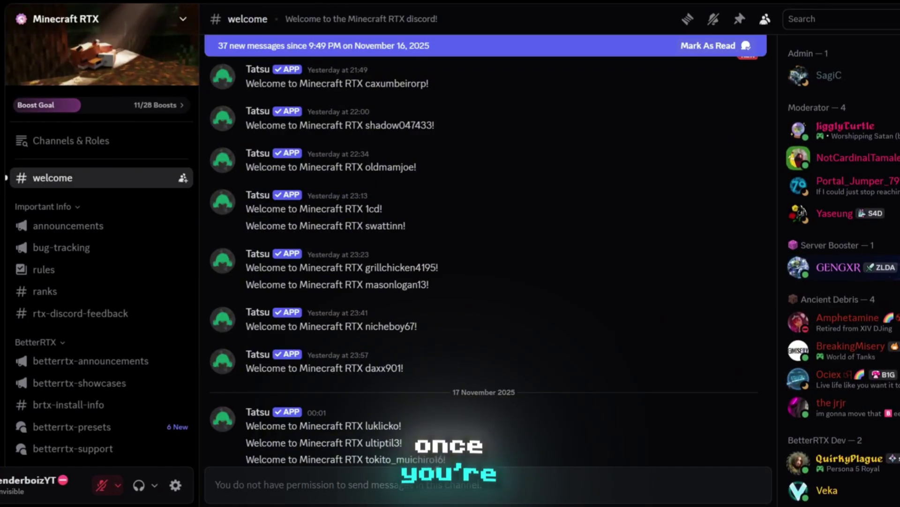
pyautogui.scroll(-4, 41, 281)
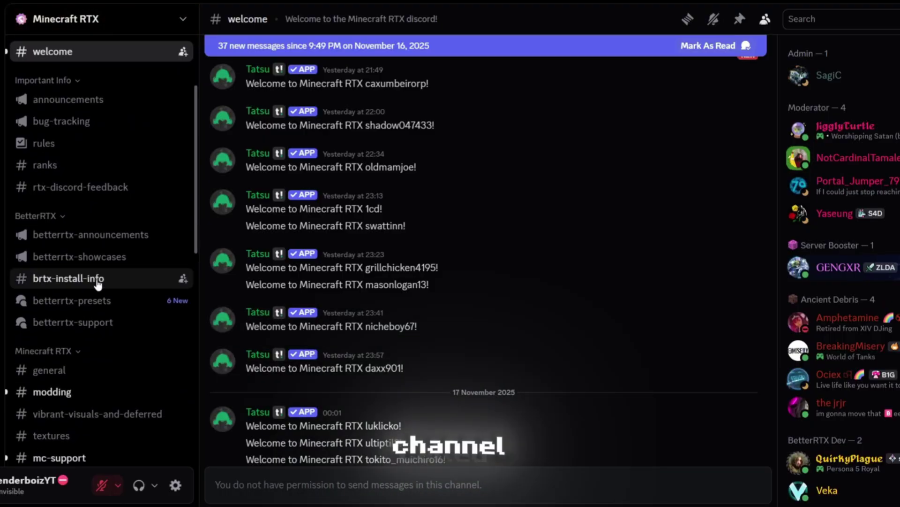
pyautogui.moveTo(46, 270)
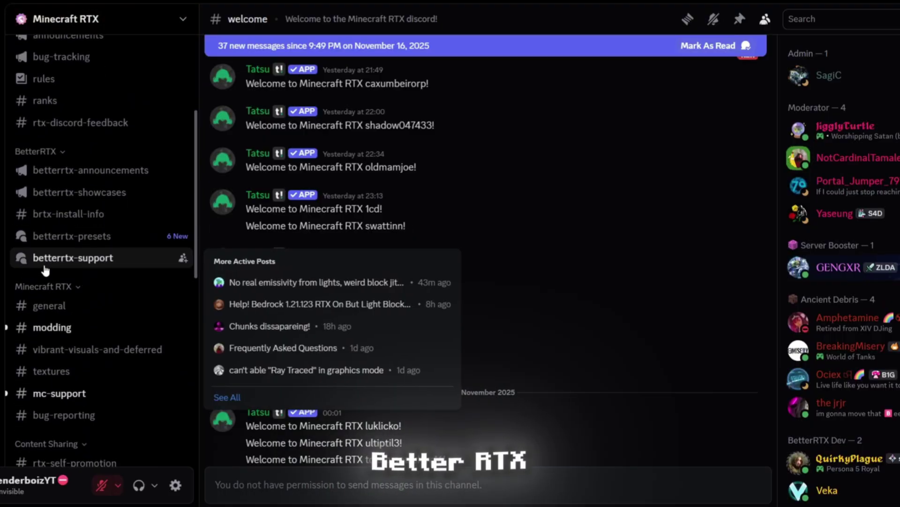
pyautogui.click(76, 265)
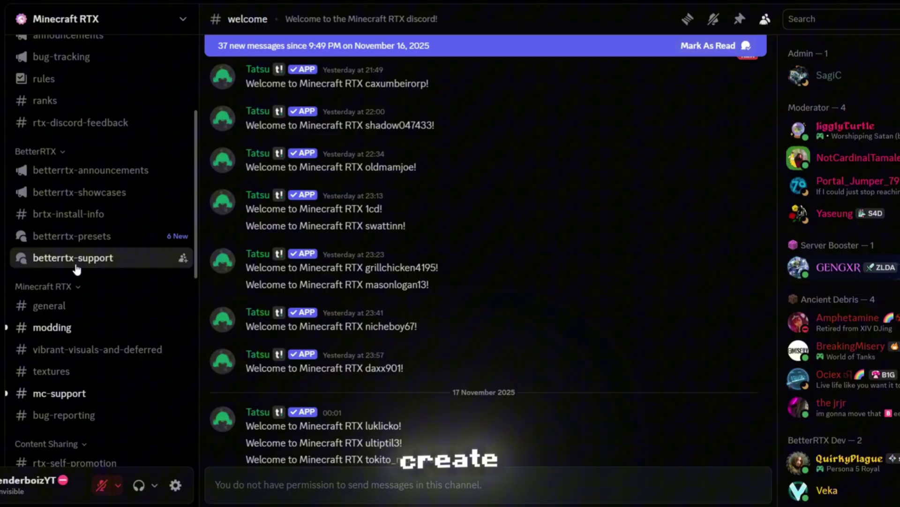
pyautogui.scroll(-6, 476, 336)
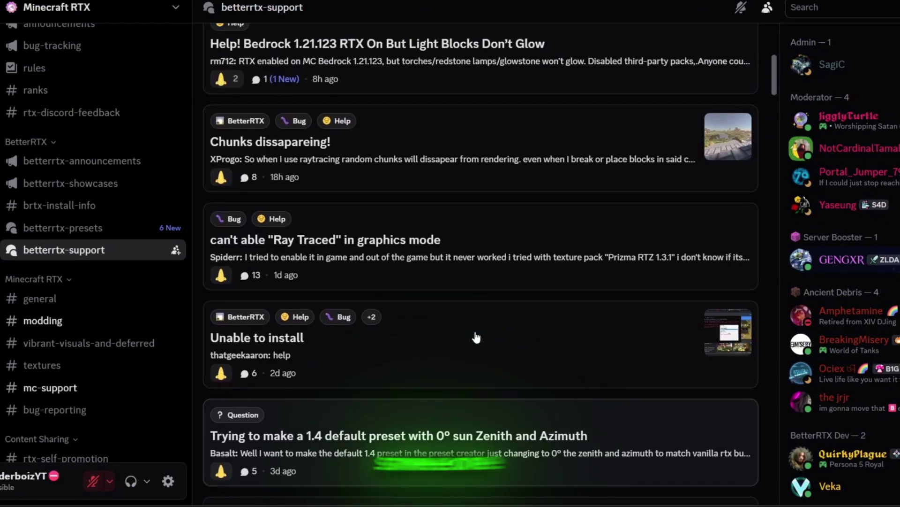
pyautogui.scroll(1, 469, 336)
pyautogui.scroll(-1, 272, 428)
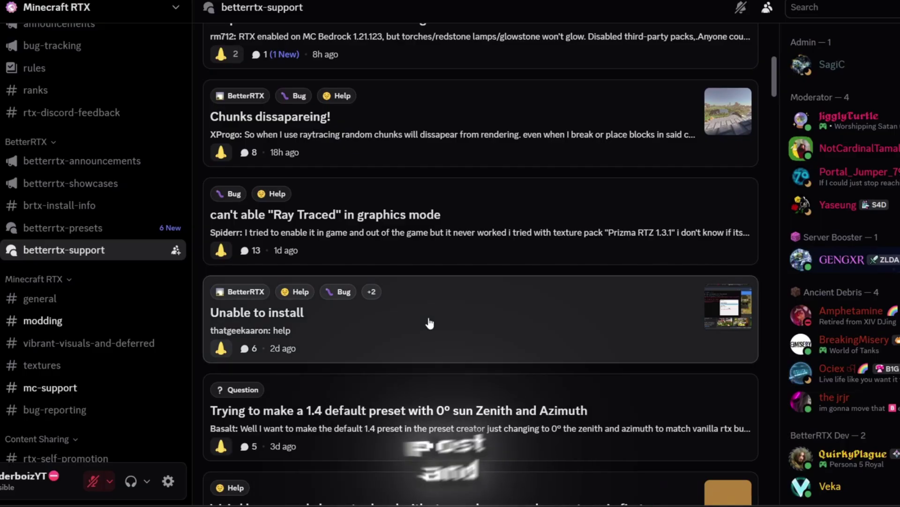
pyautogui.click(325, 327)
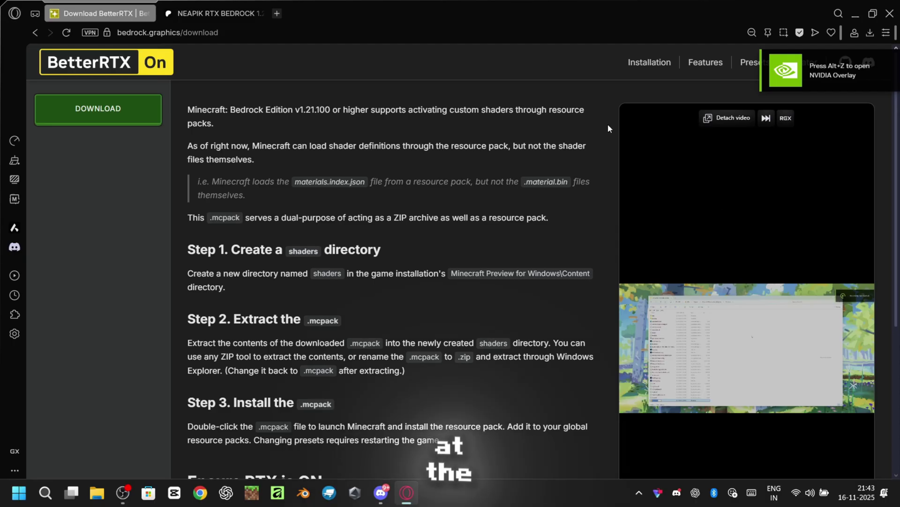
# - Browse the BetterRTX presets and download the .rtpack file of the BetterRTX 1.4: Motion Blur preset
pyautogui.click(750, 65)
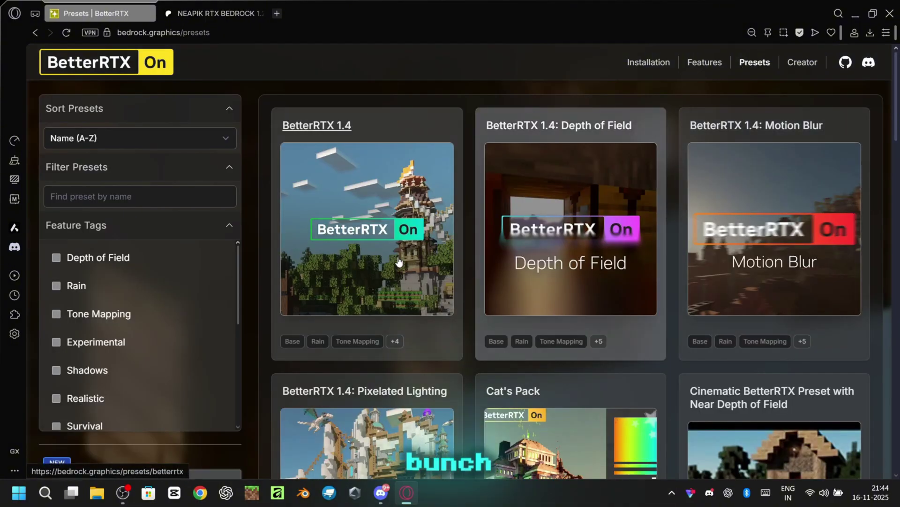
pyautogui.scroll(-1, 466, 228)
pyautogui.scroll(-6, 473, 226)
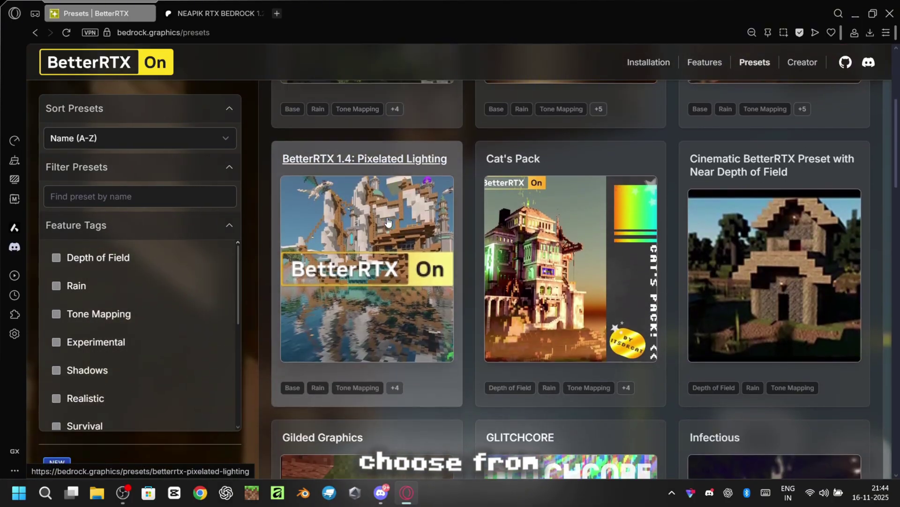
pyautogui.scroll(-11, 487, 225)
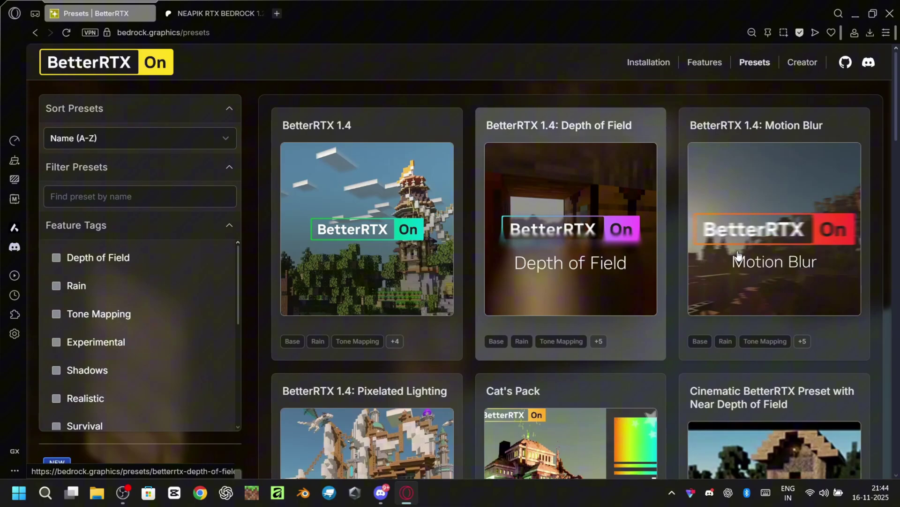
pyautogui.click(753, 227)
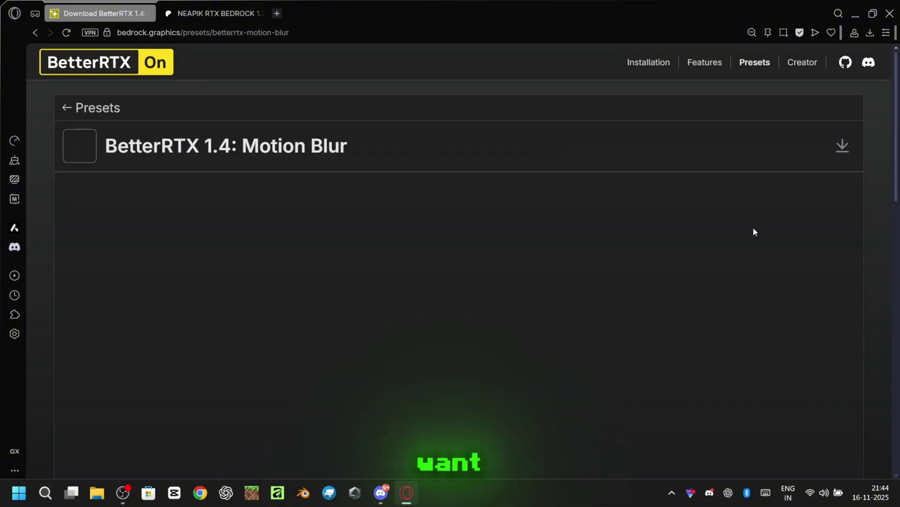
pyautogui.scroll(-10, 425, 282)
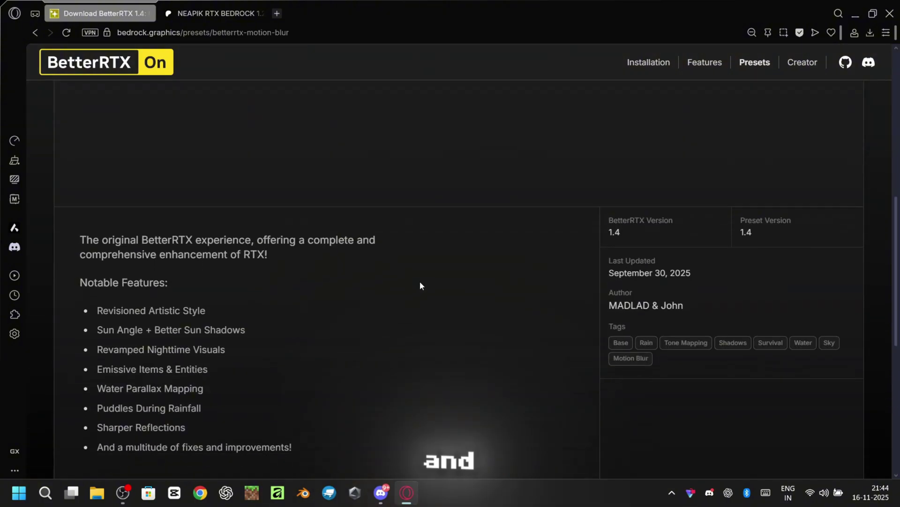
pyautogui.click(760, 359)
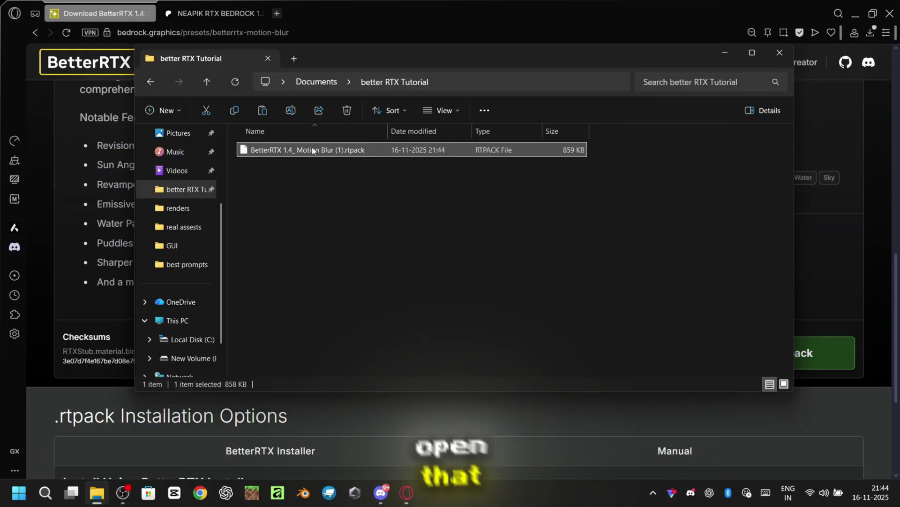
# - Change the extension of the downloaded Motion Blur preset file from .rtpack to .zip
pyautogui.click(290, 113)
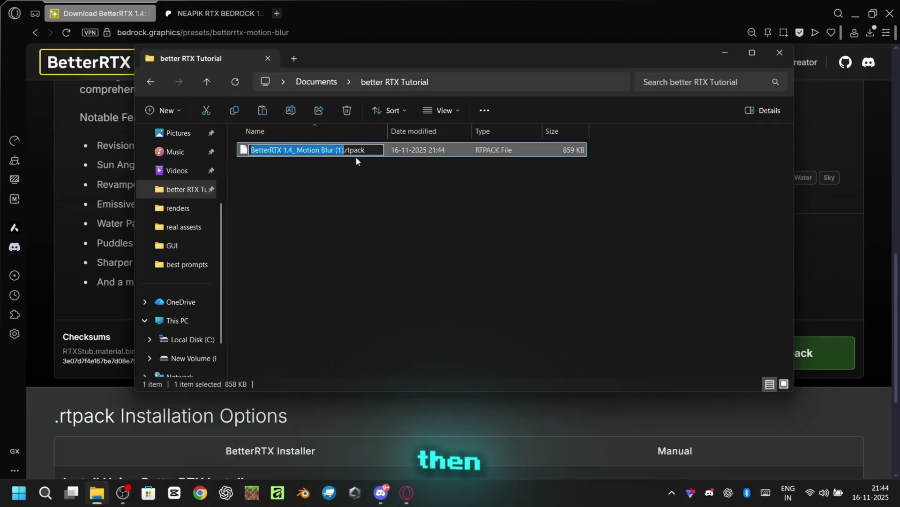
pyautogui.moveTo(365, 150); pyautogui.dragTo(352, 148)
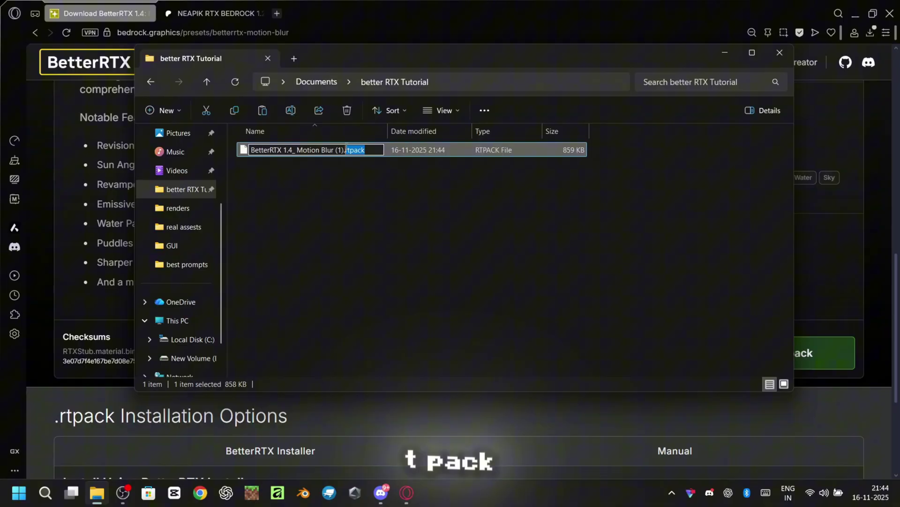
pyautogui.write('zip')
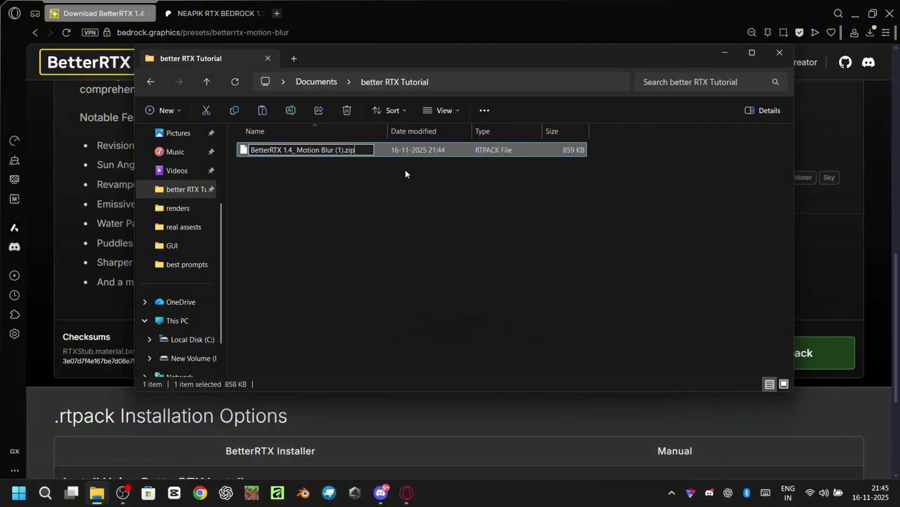
pyautogui.press('Return')
pyautogui.press('Return')
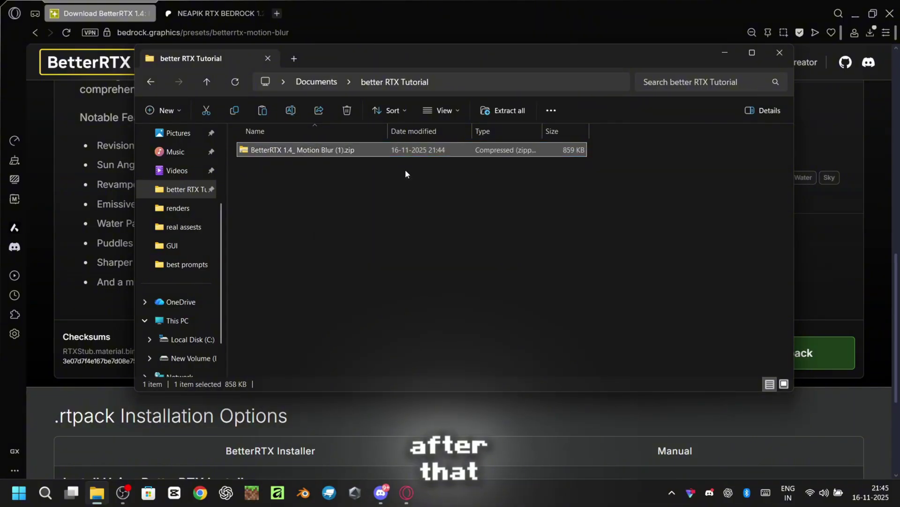
# - Extract all contents of the Motion Blur zip archive into a folder beside it
pyautogui.rightClick(380, 147)
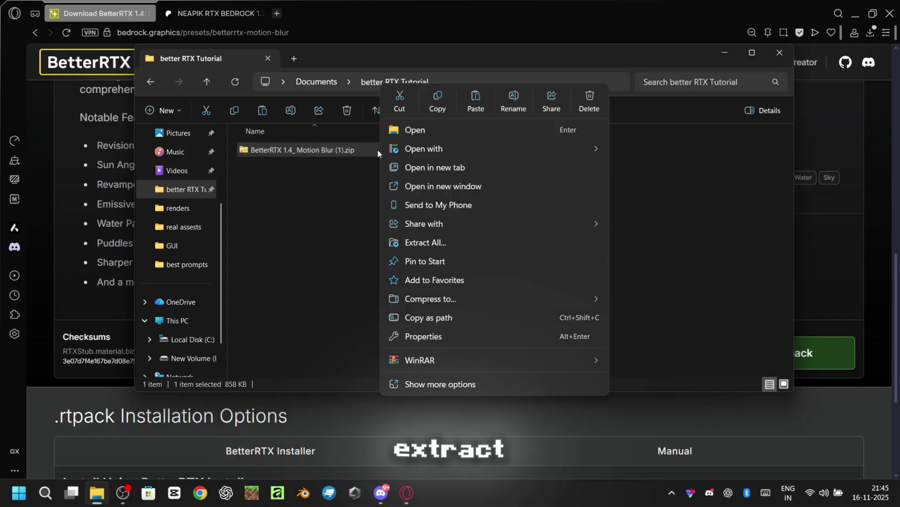
pyautogui.click(431, 246)
pyautogui.click(540, 363)
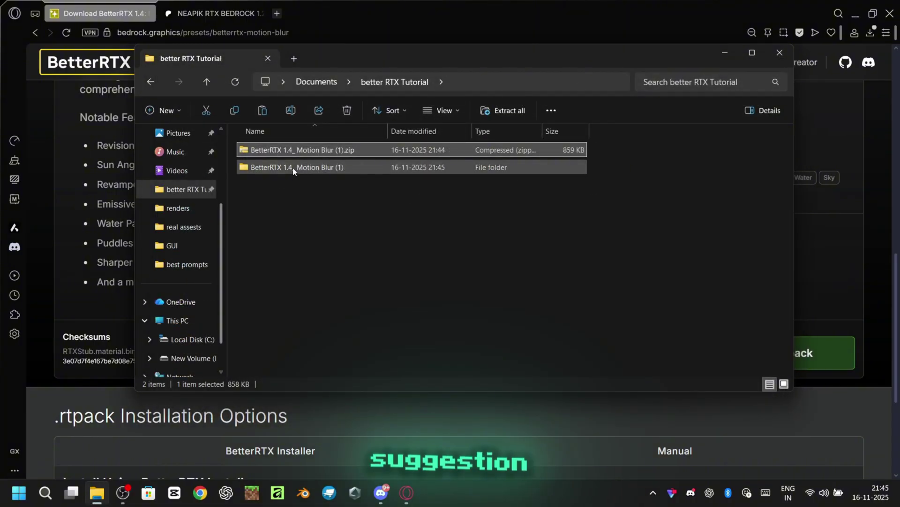
# - Create a new folder named default in the better RTX Tutorial folder
pyautogui.click(159, 111)
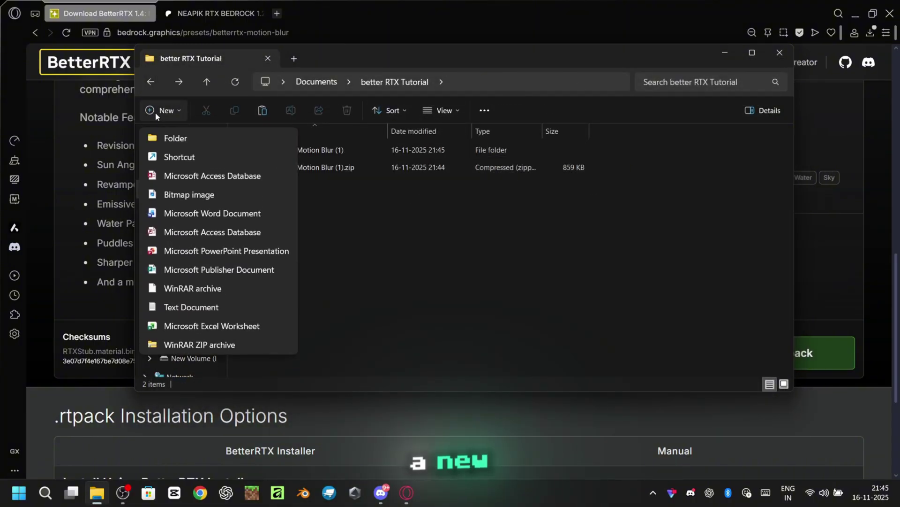
pyautogui.click(175, 137)
pyautogui.write('default')
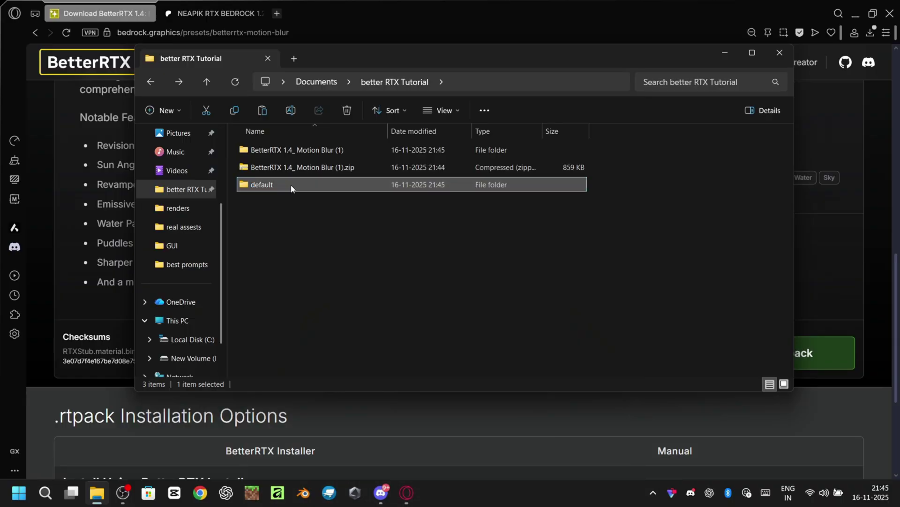
# - Open the folder C:\XboxGames\Minecraft for Windows\Content\data\renderer\materials
pyautogui.scroll(-1, 188, 282)
pyautogui.click(193, 302)
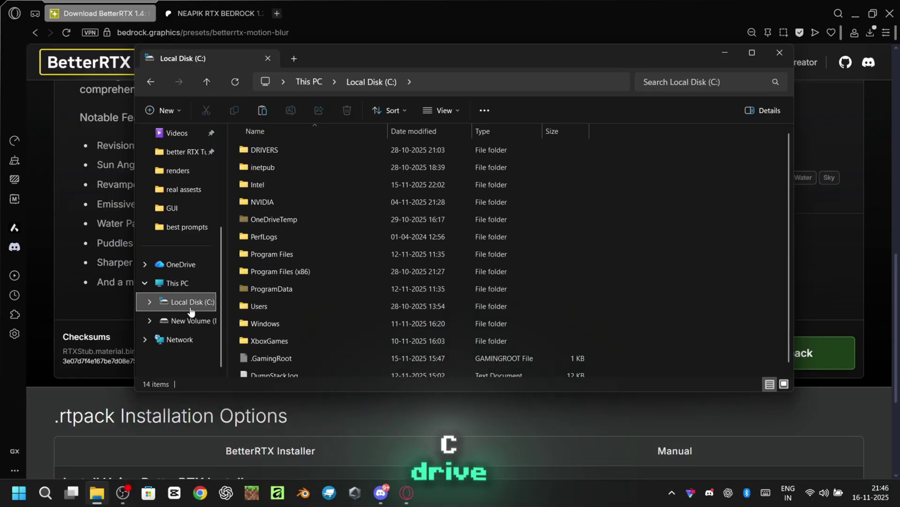
pyautogui.doubleClick(265, 341)
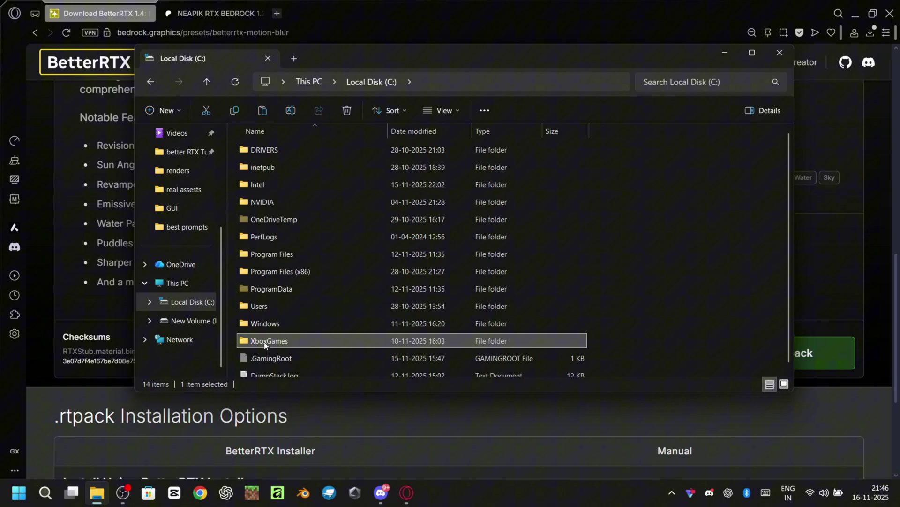
pyautogui.doubleClick(338, 167)
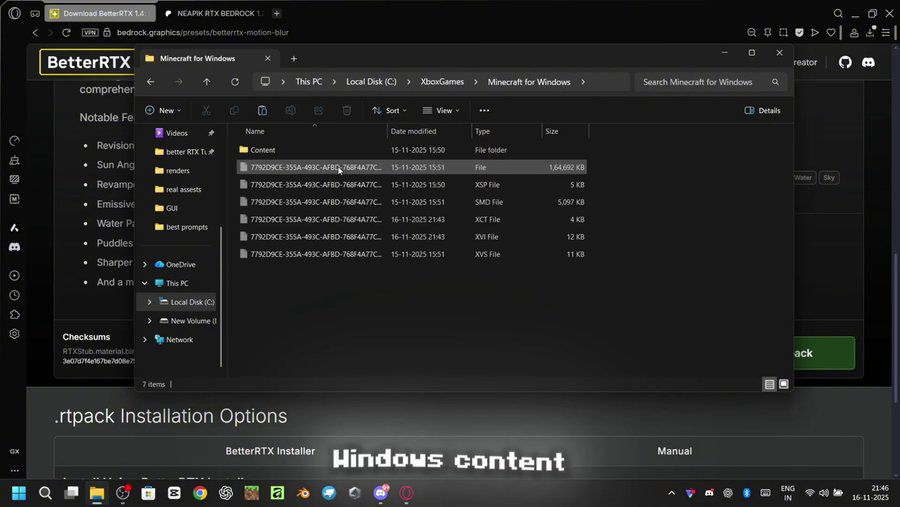
pyautogui.doubleClick(283, 151)
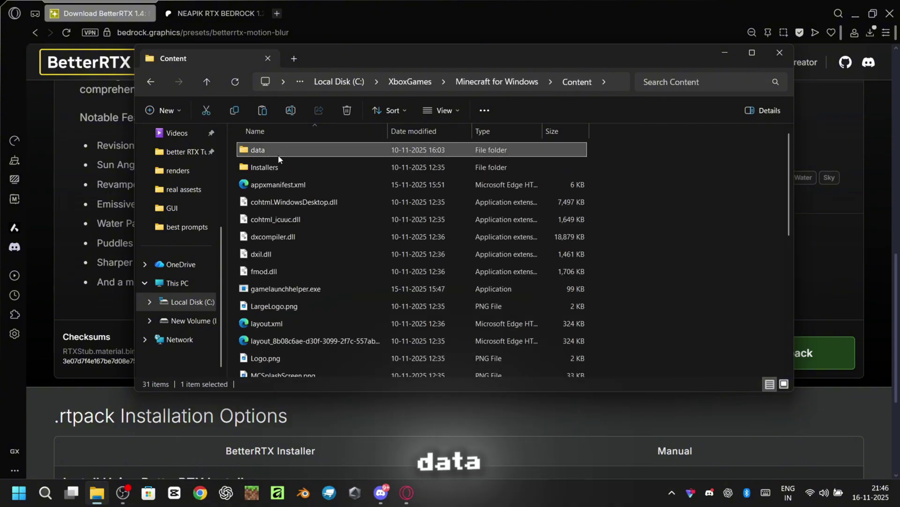
pyautogui.doubleClick(279, 154)
pyautogui.doubleClick(288, 271)
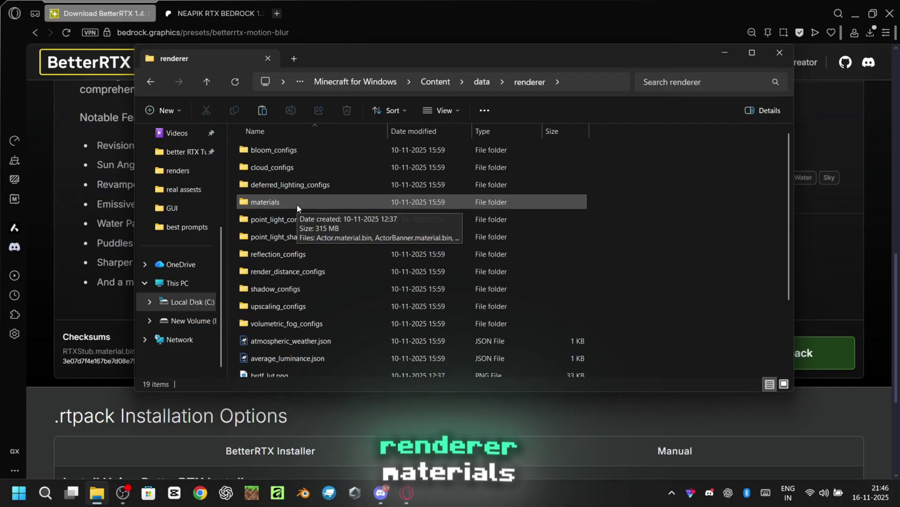
pyautogui.doubleClick(297, 204)
# - Search the materials folder for RTX and copy all matching .material.bin files into the default folder in better RTX Tutorial
pyautogui.click(701, 82)
pyautogui.write('RTX')
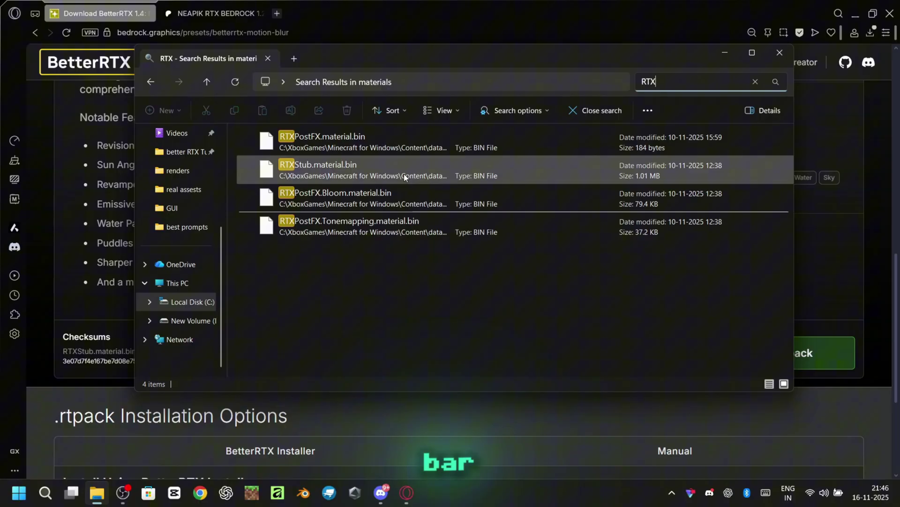
pyautogui.moveTo(260, 263); pyautogui.dragTo(349, 126)
pyautogui.hotkey('ctrl', 'c')
pyautogui.click(183, 151)
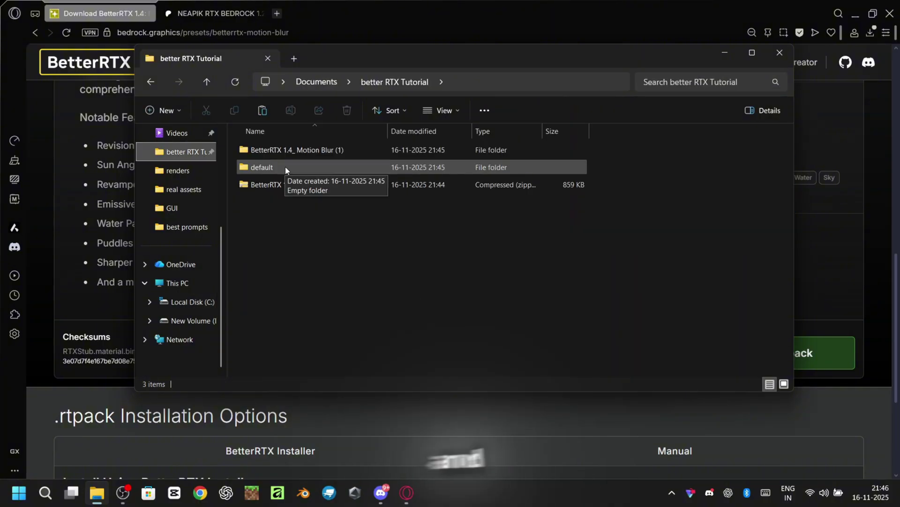
pyautogui.doubleClick(285, 167)
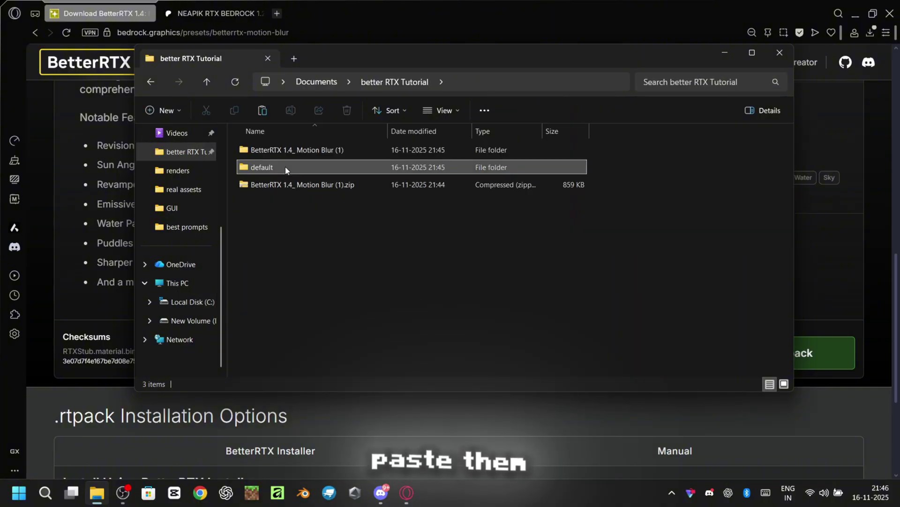
pyautogui.click(263, 112)
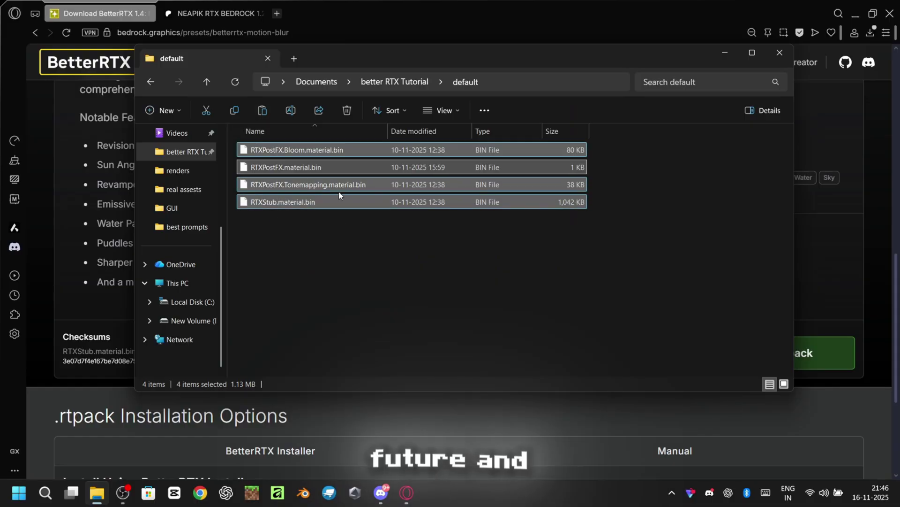
pyautogui.click(359, 256)
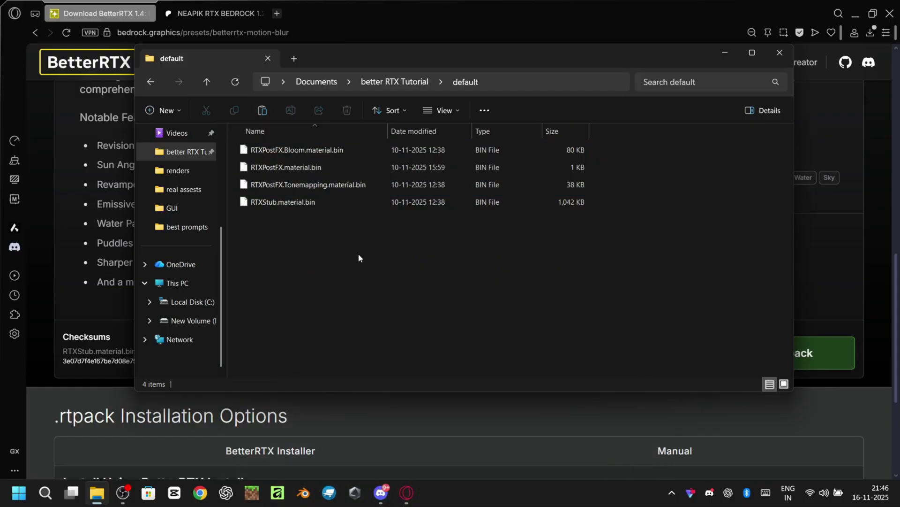
# - Open renderer\materials inside the extracted BetterRTX 1.4_ Motion Blur (1) folder and select all of its .material.bin files for copying
pyautogui.click(151, 83)
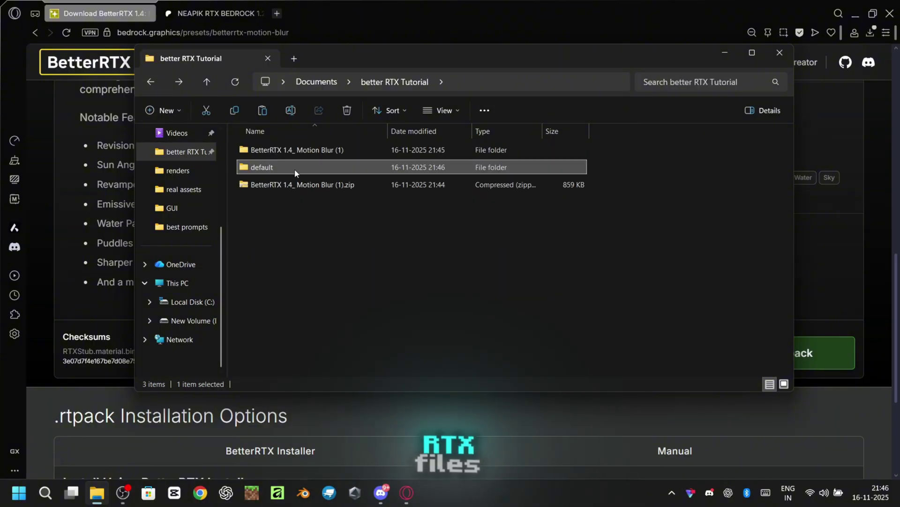
pyautogui.doubleClick(320, 150)
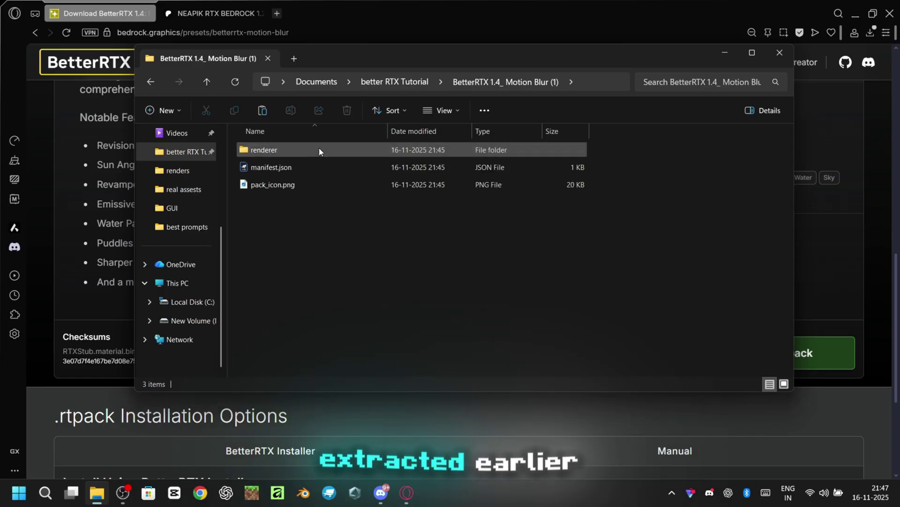
pyautogui.doubleClick(314, 149)
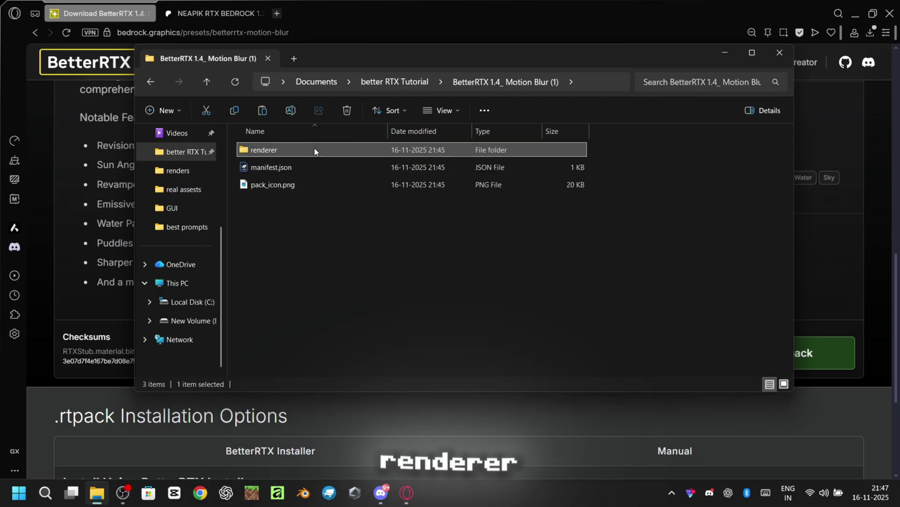
pyautogui.doubleClick(315, 150)
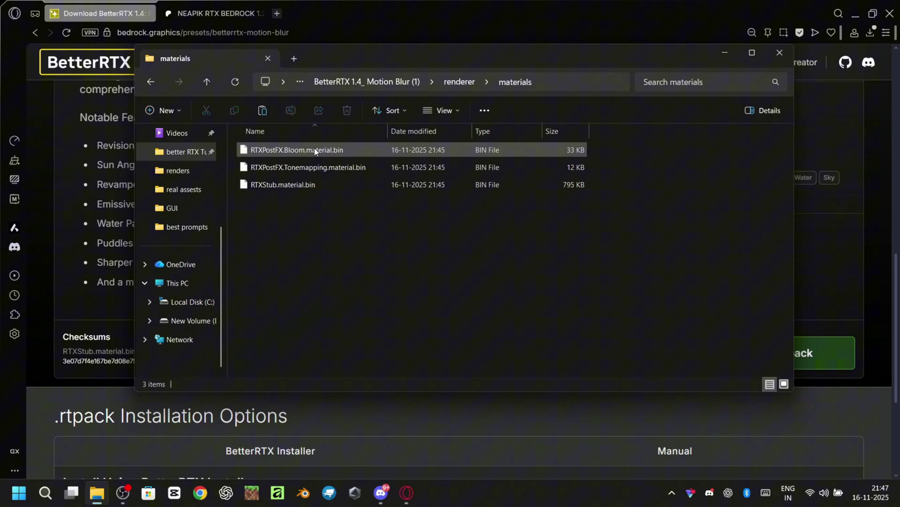
pyautogui.moveTo(254, 212); pyautogui.dragTo(280, 144)
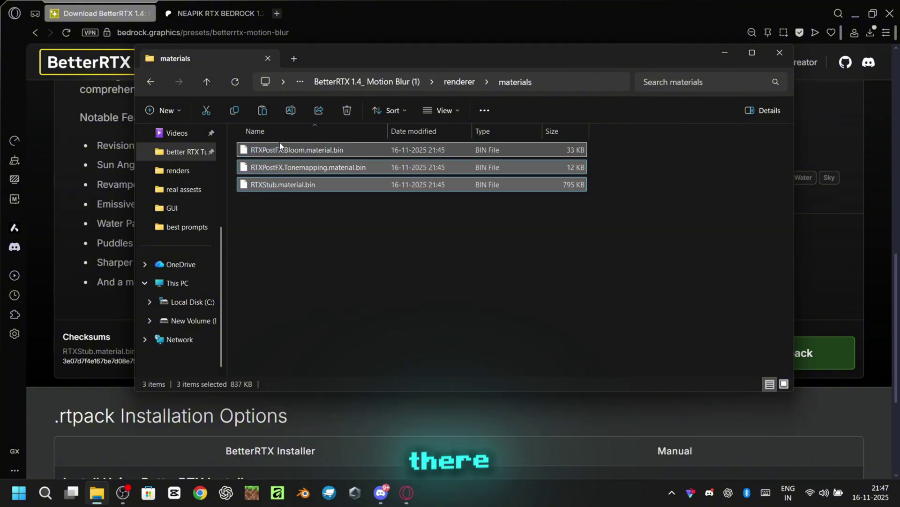
# - Paste the BetterRTX files into C:\XboxGames\Minecraft for Windows\Content\data\renderer\materials, replacing the files with the same names
pyautogui.click(186, 303)
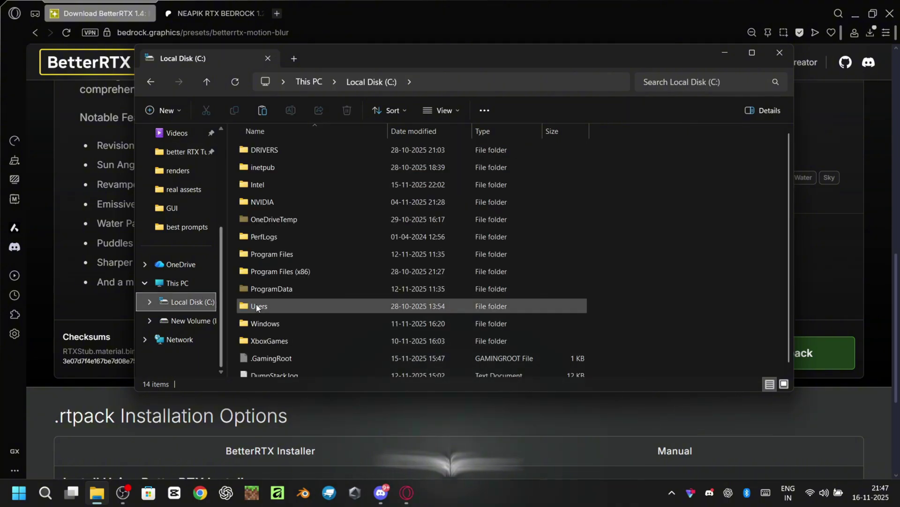
pyautogui.doubleClick(292, 341)
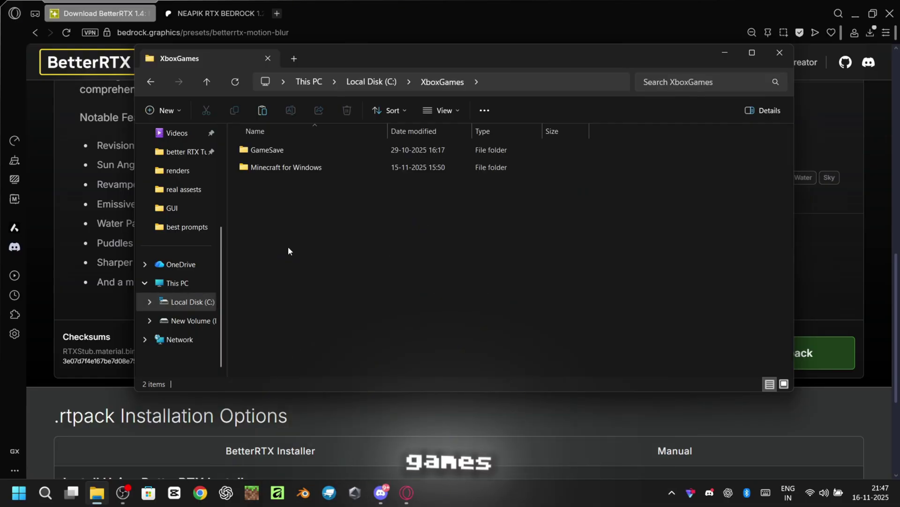
pyautogui.doubleClick(286, 168)
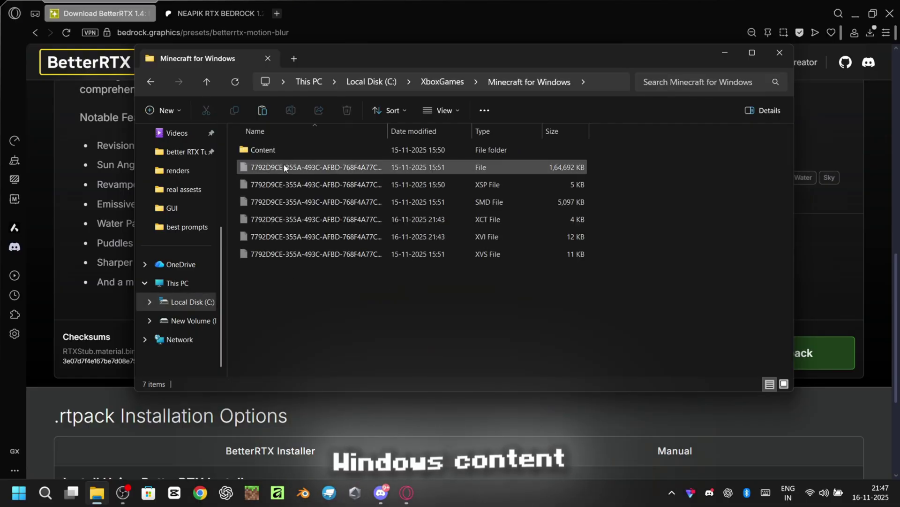
pyautogui.doubleClick(276, 151)
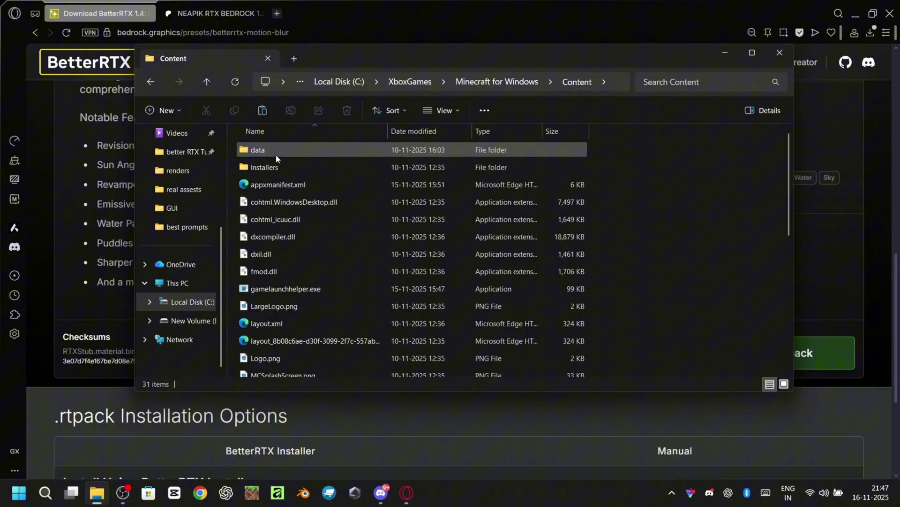
pyautogui.doubleClick(276, 155)
pyautogui.doubleClick(276, 264)
pyautogui.doubleClick(280, 234)
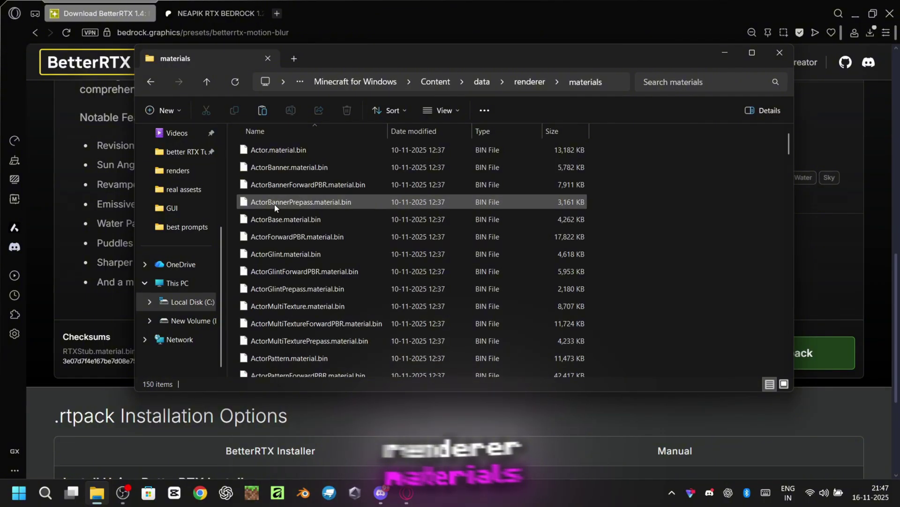
pyautogui.click(261, 111)
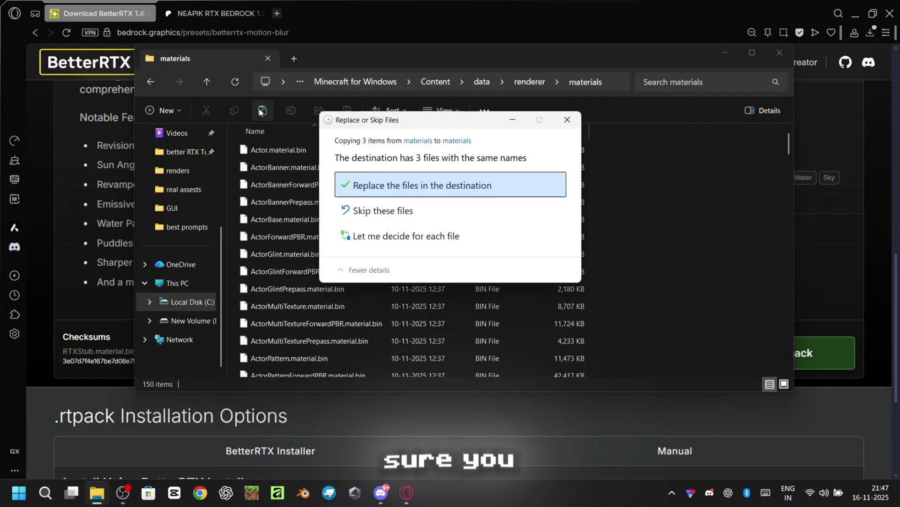
pyautogui.click(377, 187)
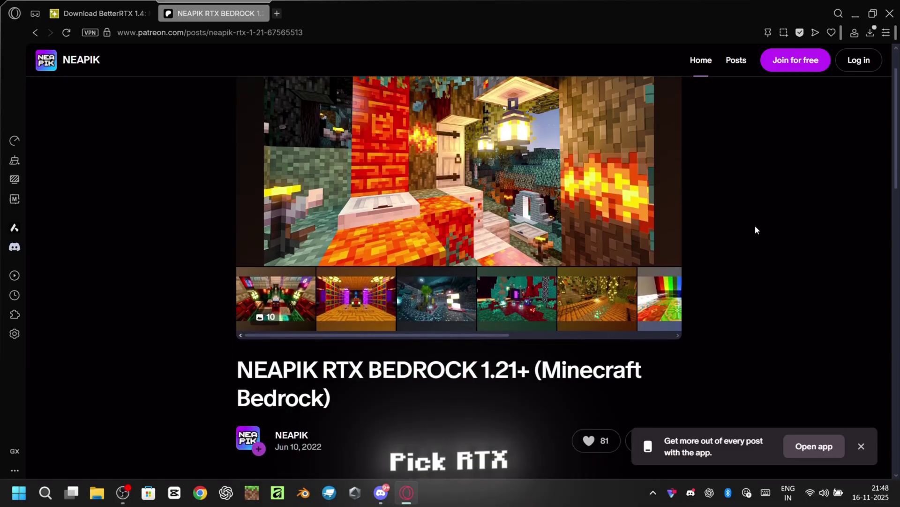
# - Review the texture pack attachments on the NEAPIK RTX BEDROCK 1.21+ Patreon post in the browser
pyautogui.scroll(-5, 752, 224)
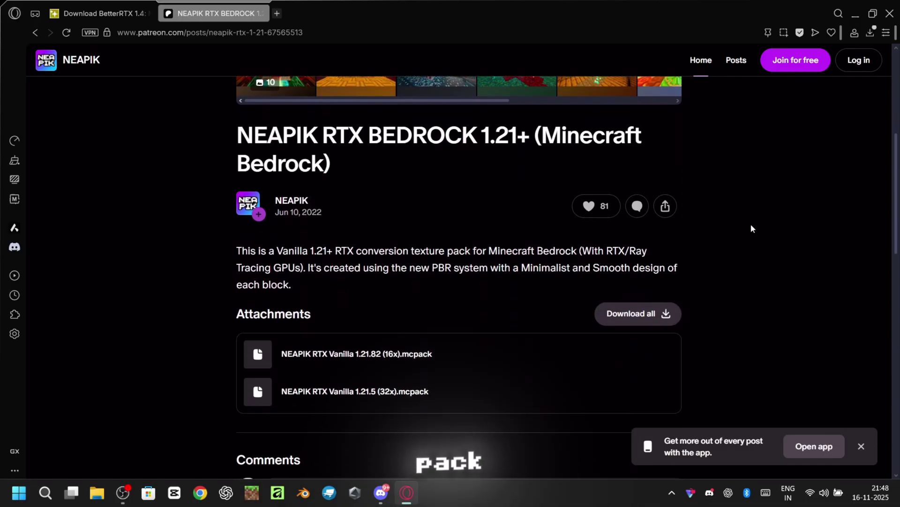
pyautogui.scroll(-3, 748, 224)
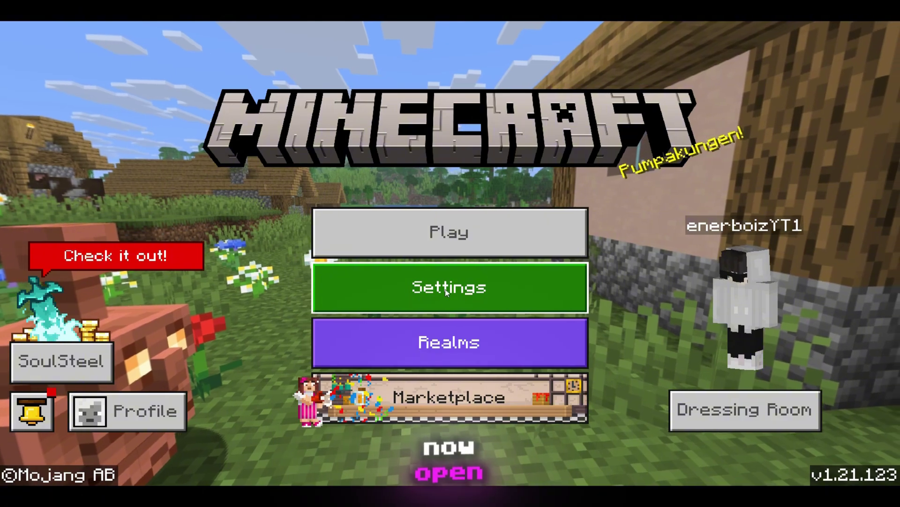
# - Switch to Minecraft and activate the NEAPIK-RTX Vanilla 16x pack in the Global Resources settings
pyautogui.click(445, 289)
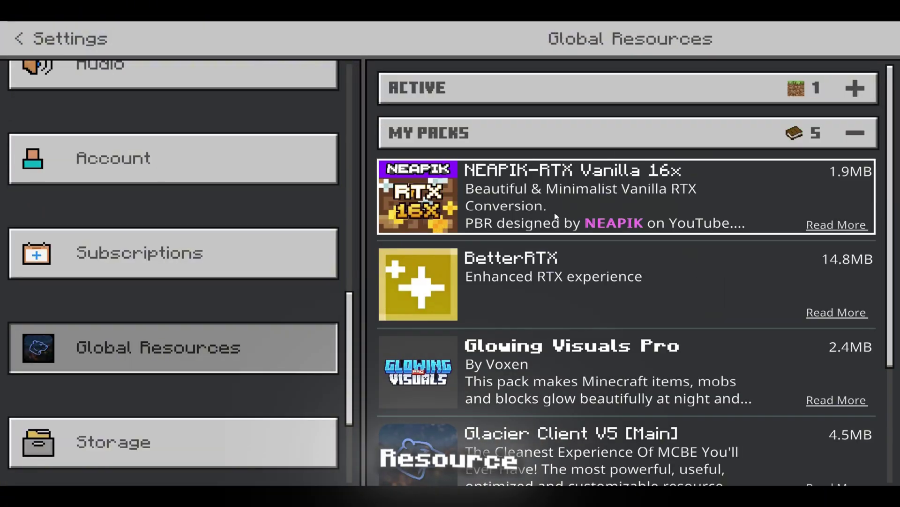
pyautogui.click(609, 197)
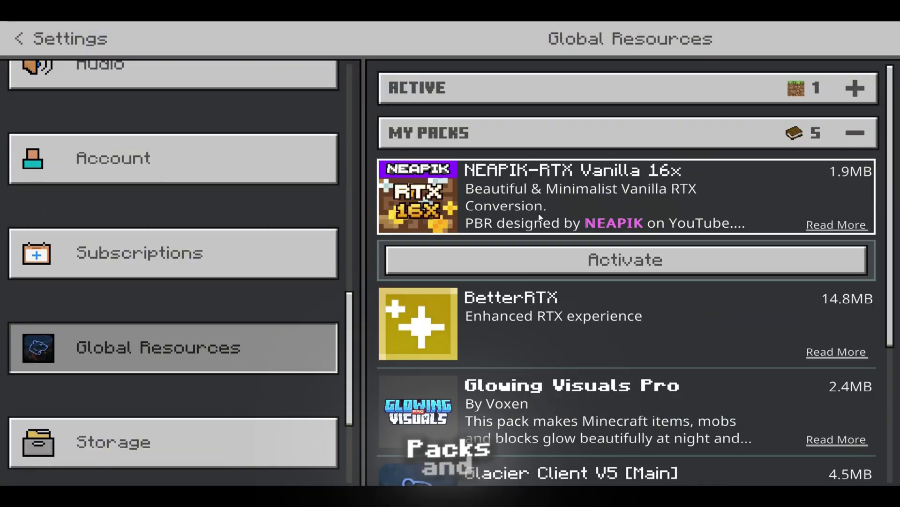
pyautogui.click(613, 261)
pyautogui.click(631, 92)
pyautogui.click(629, 131)
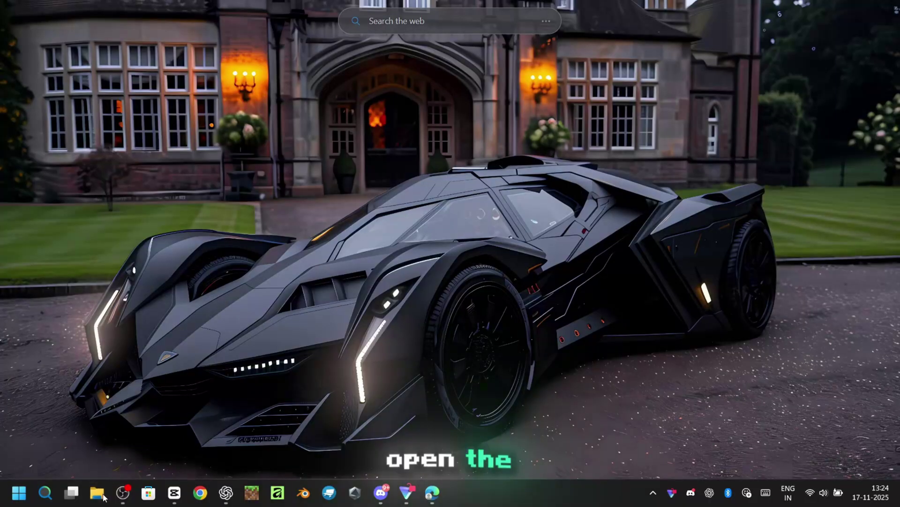
# - Switch to File Explorer and copy all the RTX .material.bin backup files from the default folder in better RTX Tutorial
pyautogui.click(99, 494)
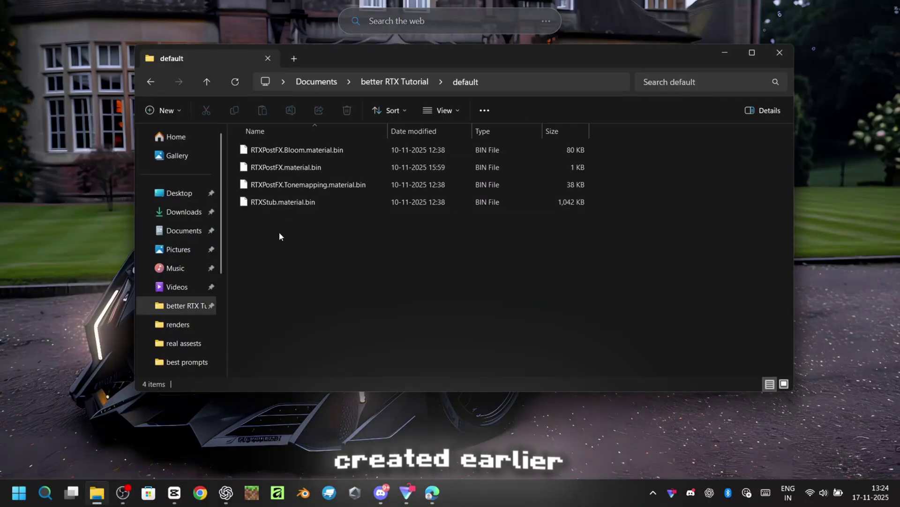
pyautogui.moveTo(279, 232); pyautogui.dragTo(277, 146)
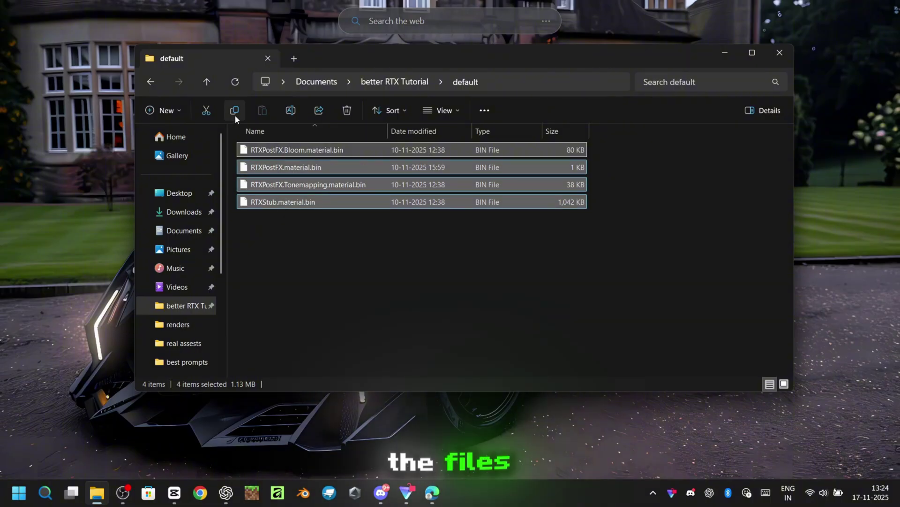
pyautogui.click(235, 113)
# - Paste the backed-up default files into C:\XboxGames\Minecraft for Windows\Content\data\renderer\materials
pyautogui.scroll(-3, 178, 300)
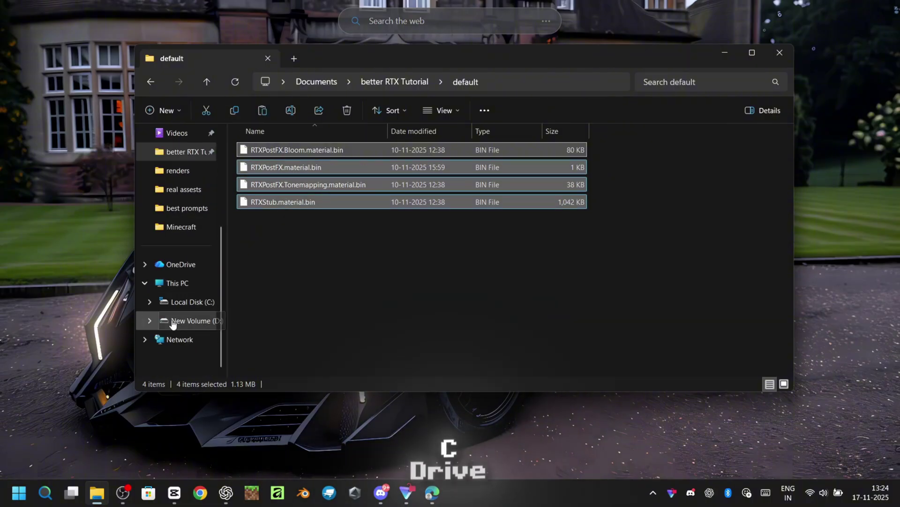
pyautogui.click(186, 302)
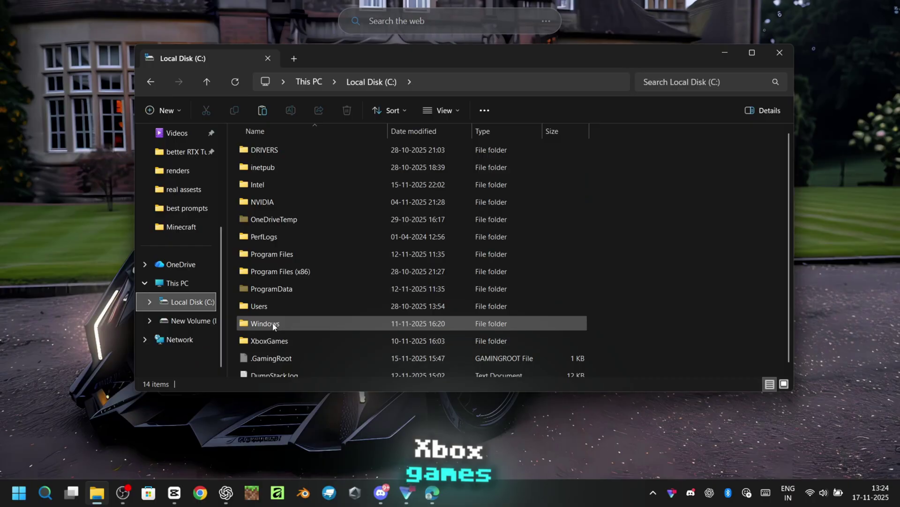
pyautogui.doubleClick(274, 341)
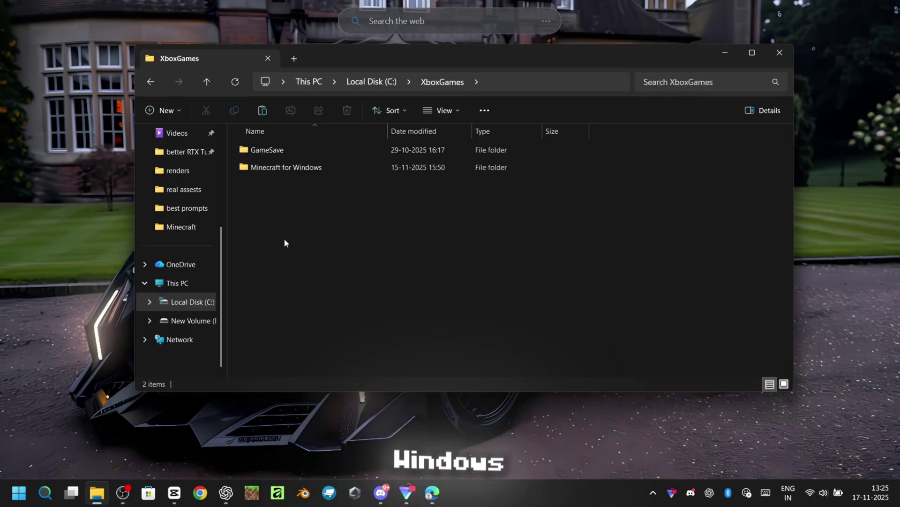
pyautogui.doubleClick(284, 167)
pyautogui.doubleClick(261, 149)
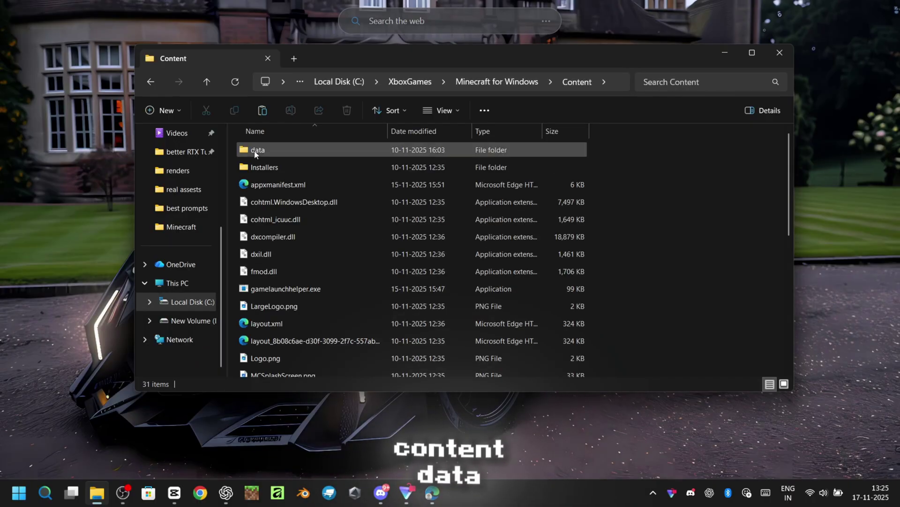
pyautogui.doubleClick(274, 151)
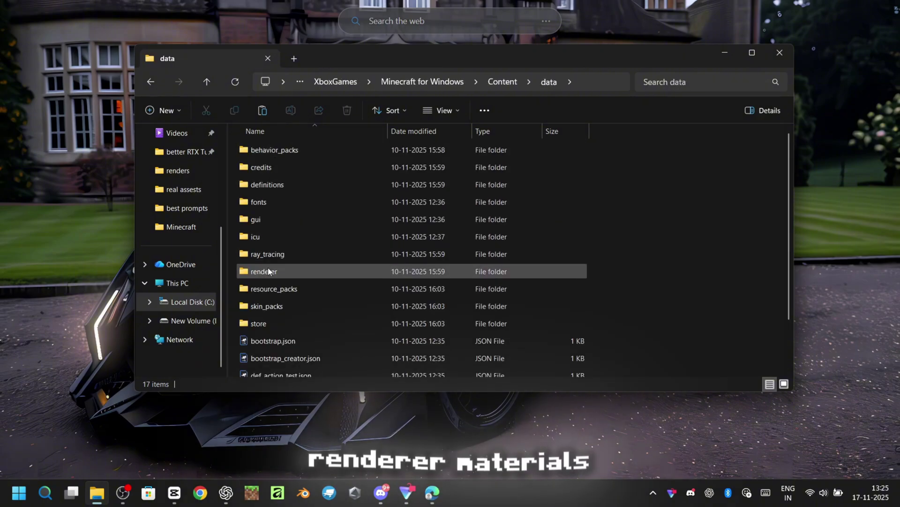
pyautogui.doubleClick(269, 273)
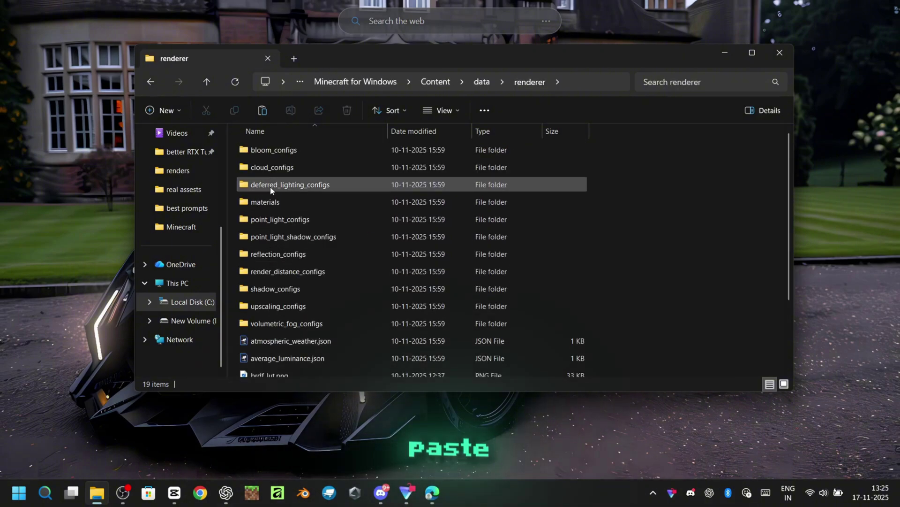
pyautogui.doubleClick(267, 202)
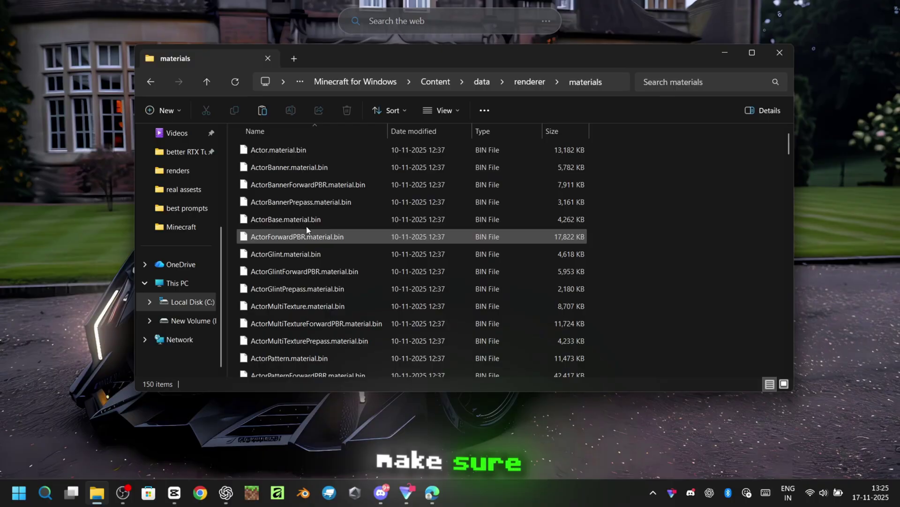
pyautogui.click(264, 111)
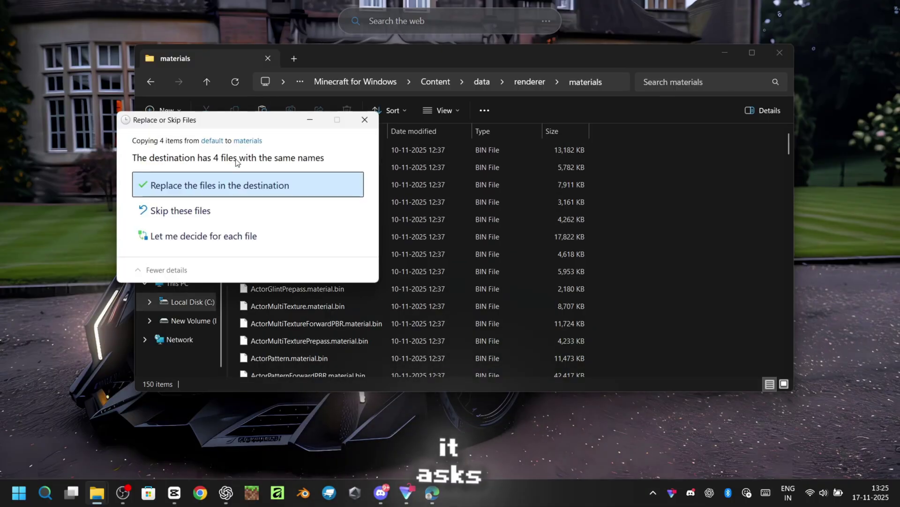